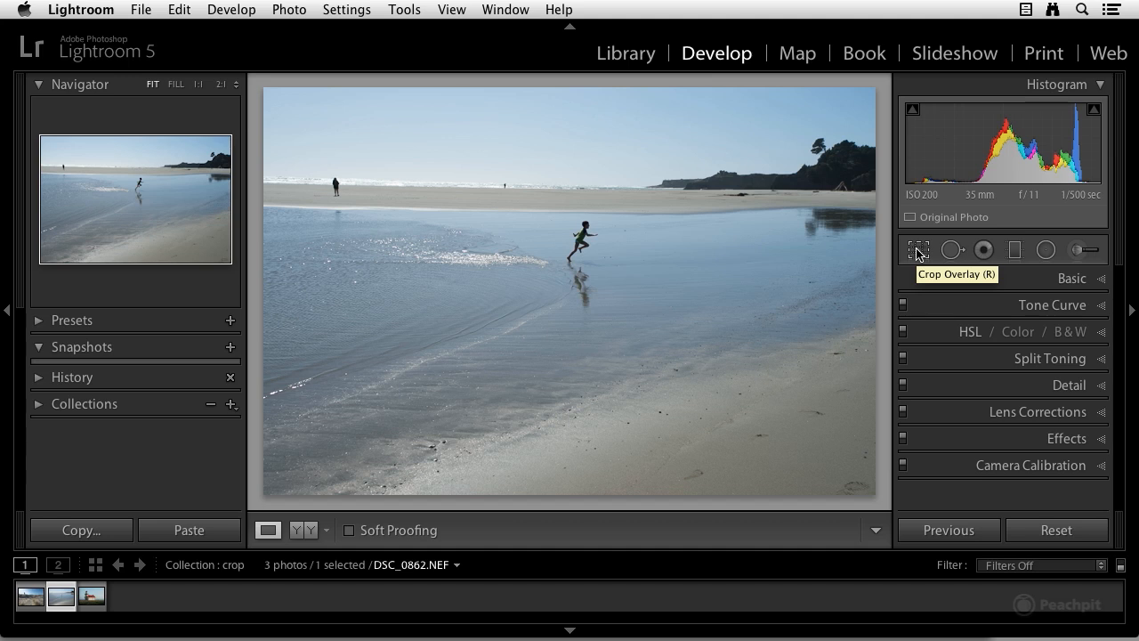
# Step: Activate the Crop Overlay tool on the beach photo and review the available crop guide overlays
pyautogui.click(917, 251)
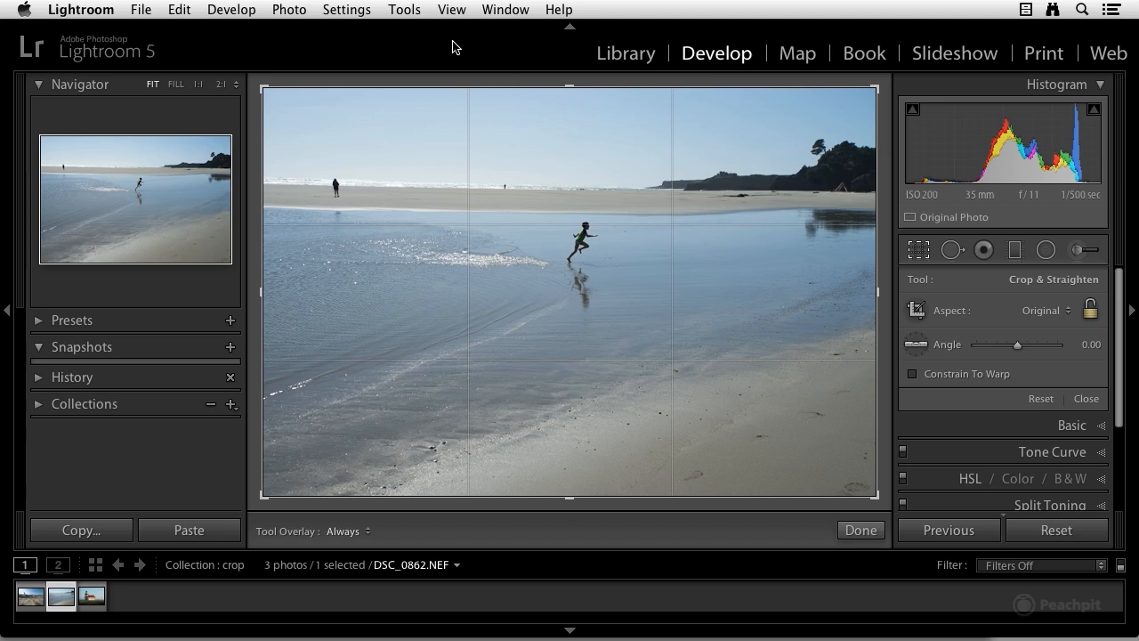
pyautogui.click(410, 11)
pyautogui.moveTo(470, 229)
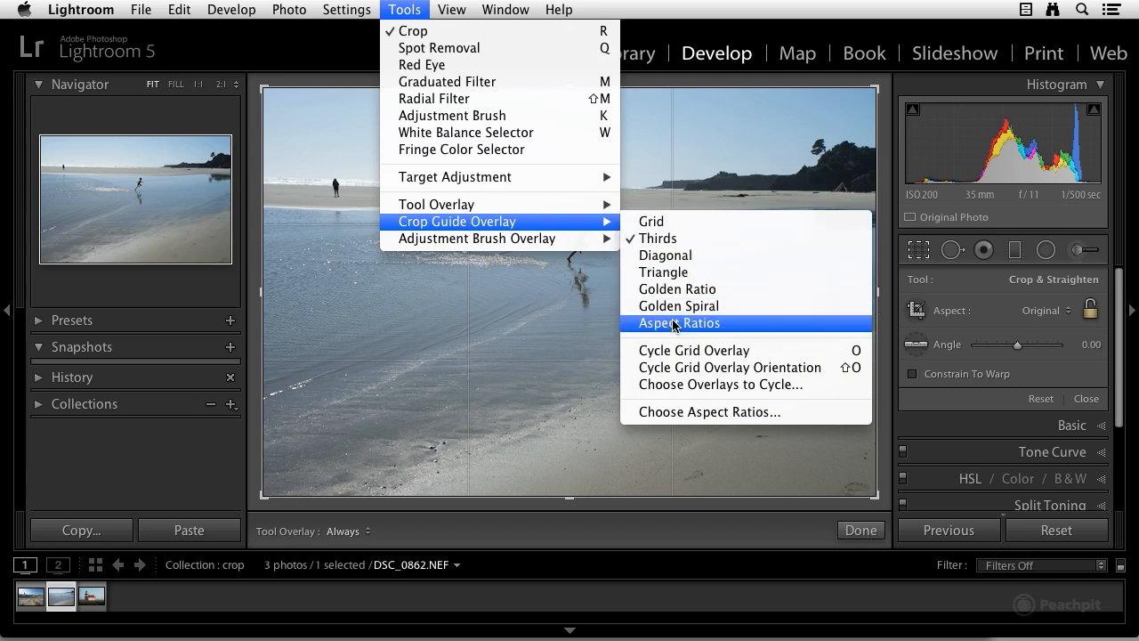
pyautogui.click(414, 9)
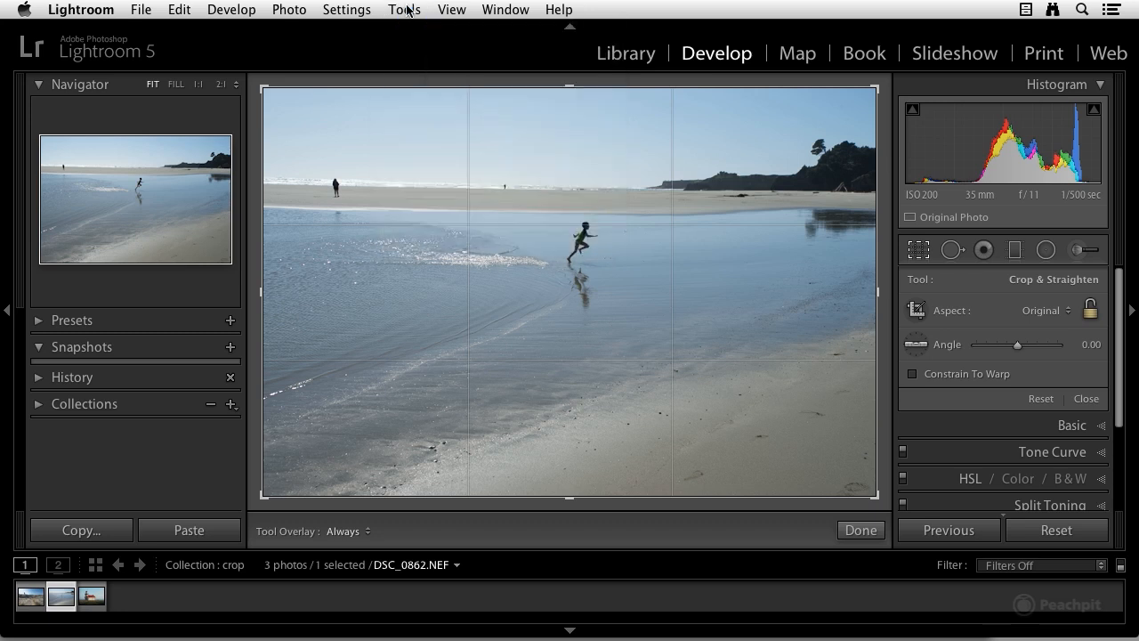
# Step: Cycle through all the crop guide overlays on the beach photo, passing Aspect Ratios and ending on Thirds
pyautogui.press('o')
pyautogui.press('o')
pyautogui.press('o')
pyautogui.press('o')
pyautogui.press('o')
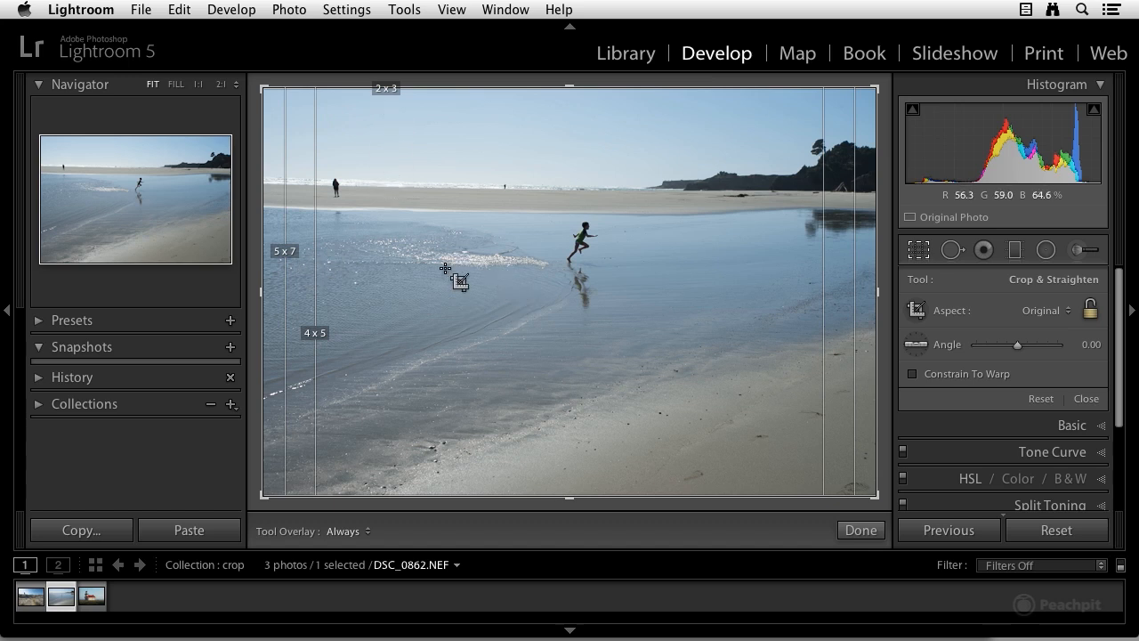
pyautogui.press('o')
pyautogui.press('o')
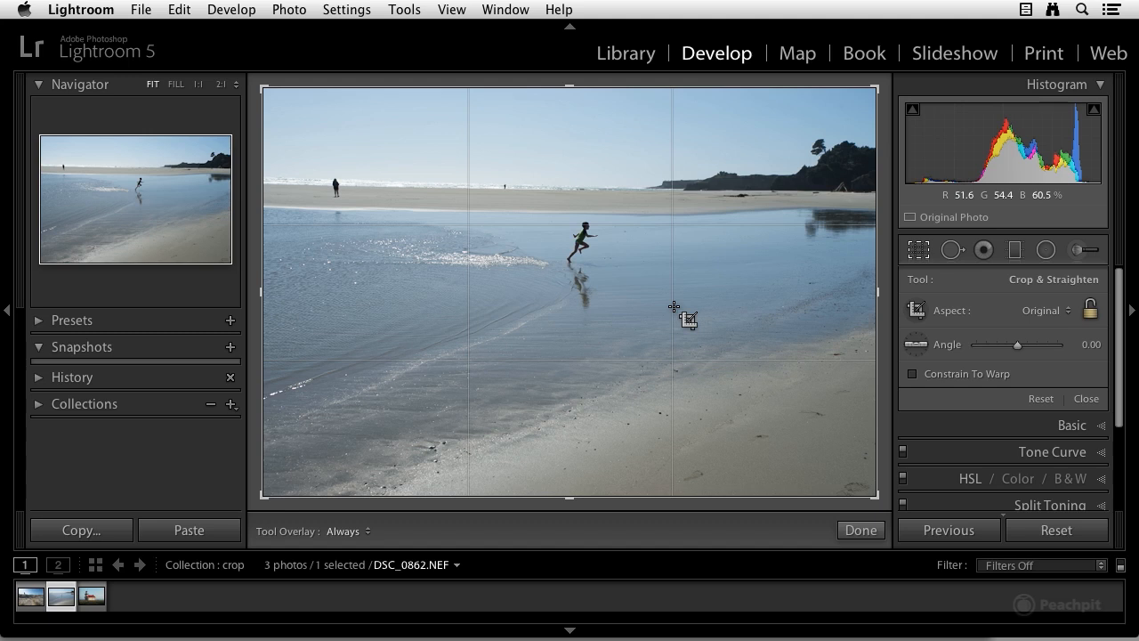
# Step: Preview the Diagonal, Triangle and Golden Spiral crop guide overlays, including their alternative orientations
pyautogui.press('o')
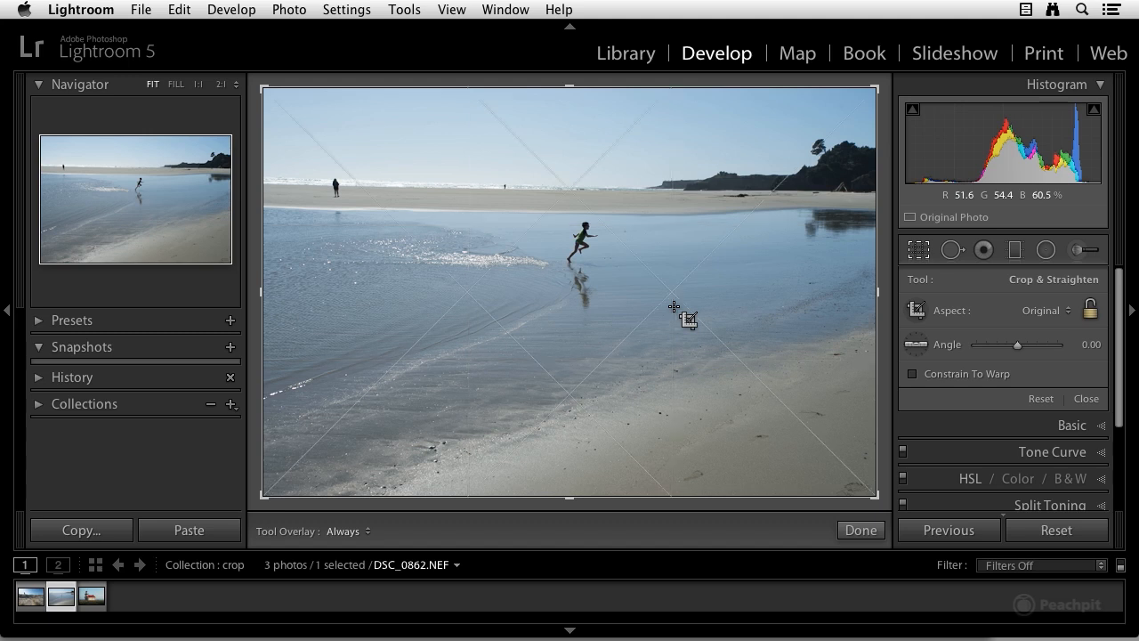
pyautogui.hotkey('shift', 'o')
pyautogui.hotkey('shift', 'o')
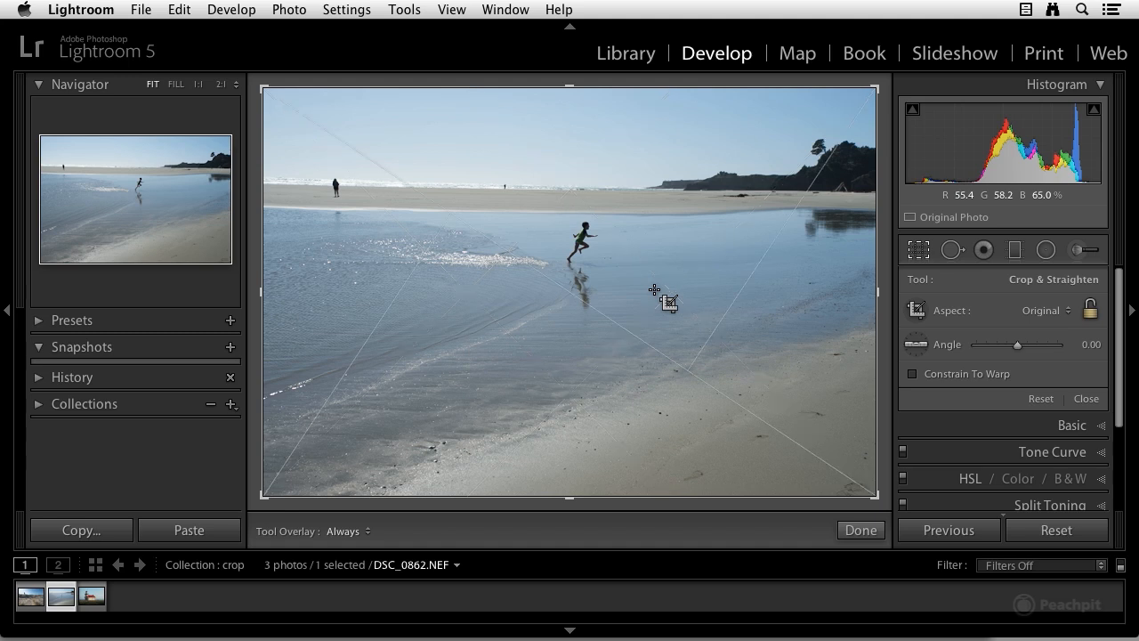
pyautogui.press('o')
pyautogui.press('o')
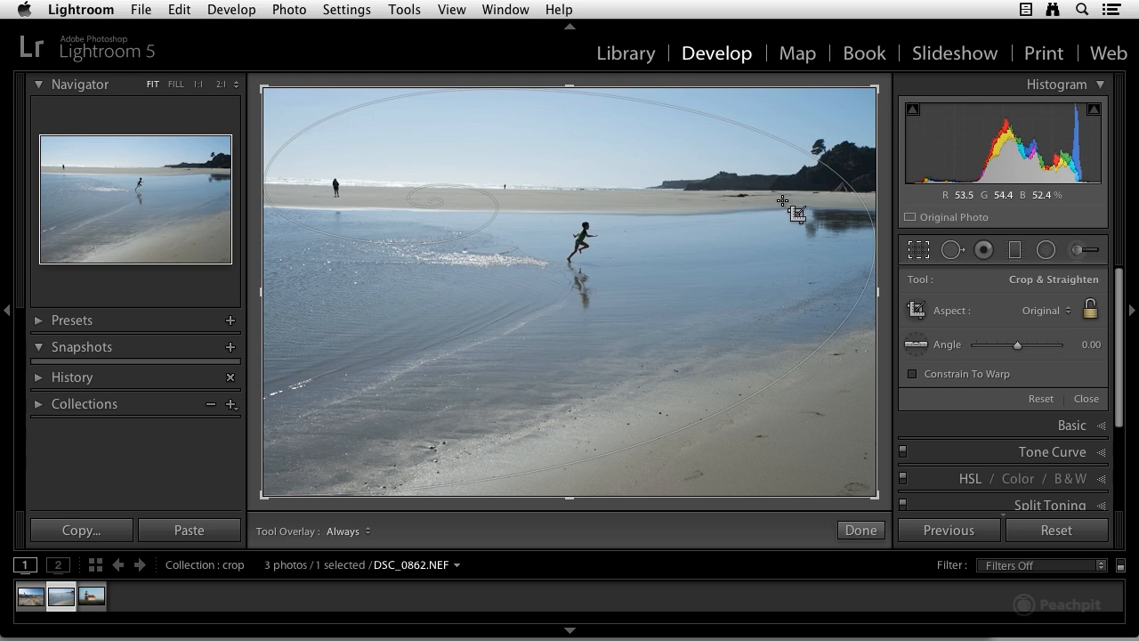
# Step: Cycle through the orientations of the Golden Spiral overlay on the beach photo
pyautogui.press('shift')
pyautogui.hotkey('shift', 'o')
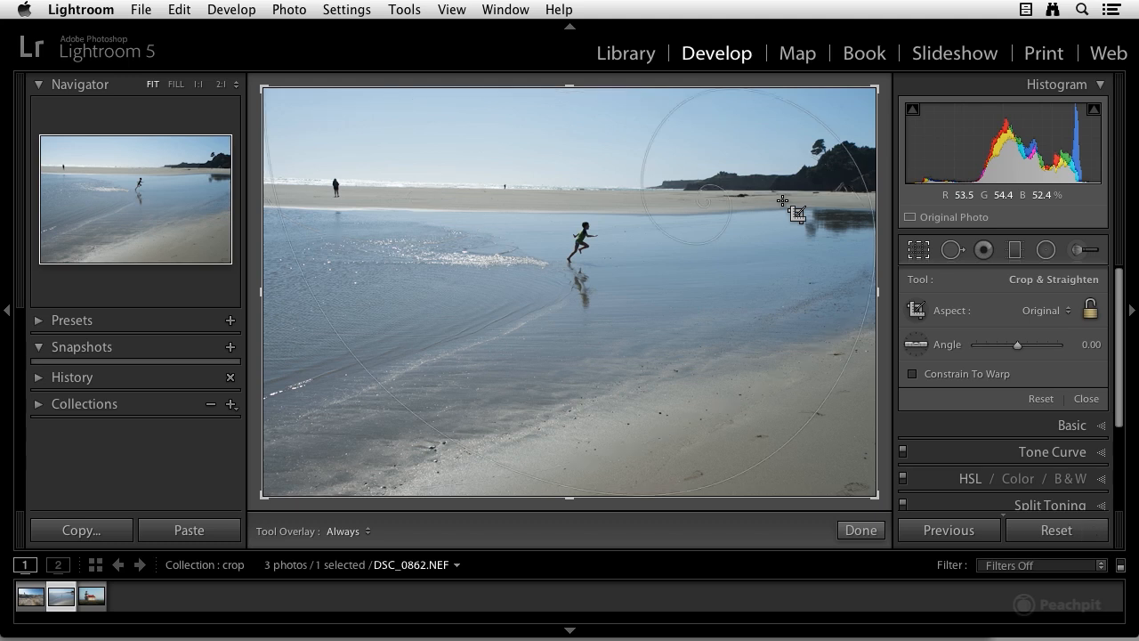
pyautogui.hotkey('shift', 'o')
pyautogui.hotkey('shift', 'o')
pyautogui.hotkey('shift', 'o')
pyautogui.hotkey('shift', 'o')
pyautogui.hotkey('shift', 'o')
pyautogui.hotkey('shift', 'o')
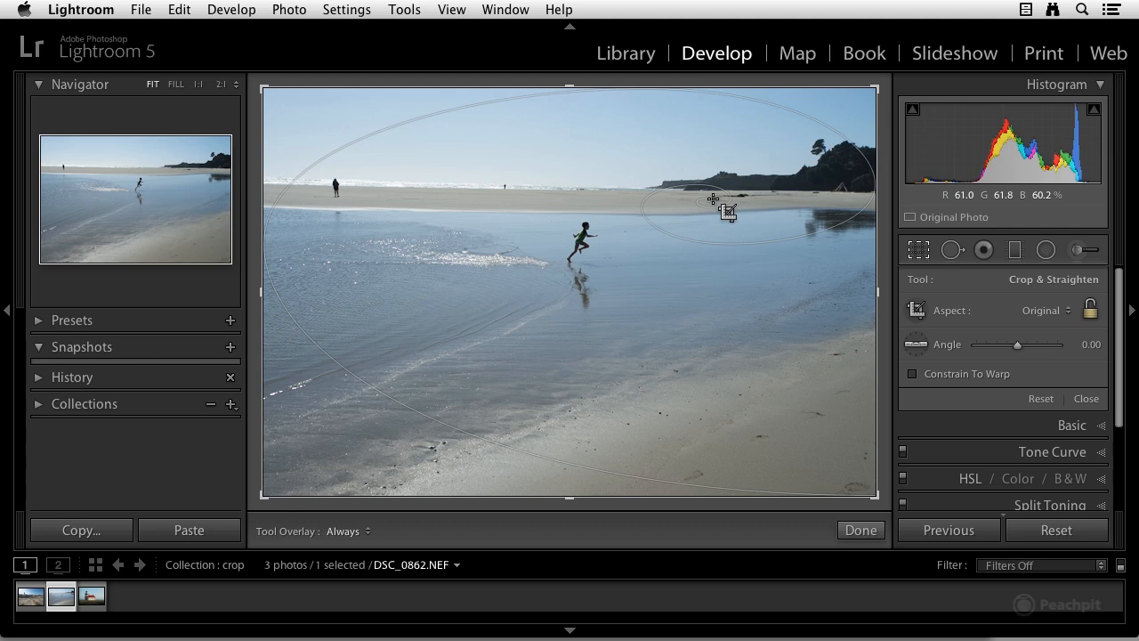
# Step: Set the crop guide overlay back to Thirds
pyautogui.press('o')
pyautogui.press('o')
pyautogui.press('o')
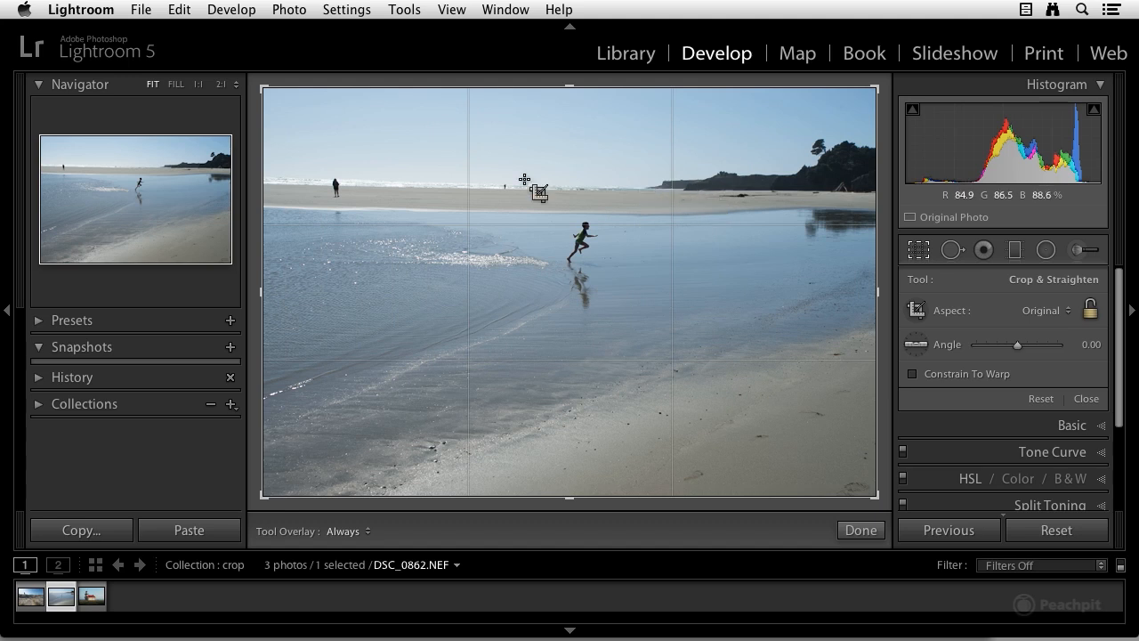
# Step: Try a tight crop around the running child by resizing the frame from two corners, and reset the crop
pyautogui.moveTo(265, 88); pyautogui.dragTo(358, 137)
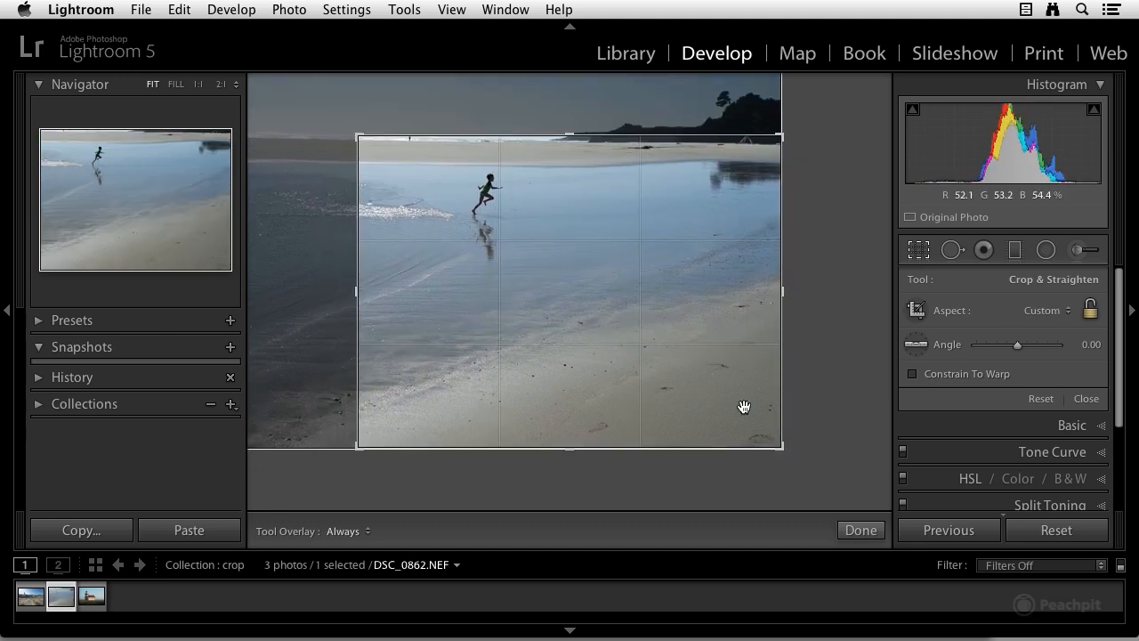
pyautogui.moveTo(782, 448); pyautogui.dragTo(732, 368)
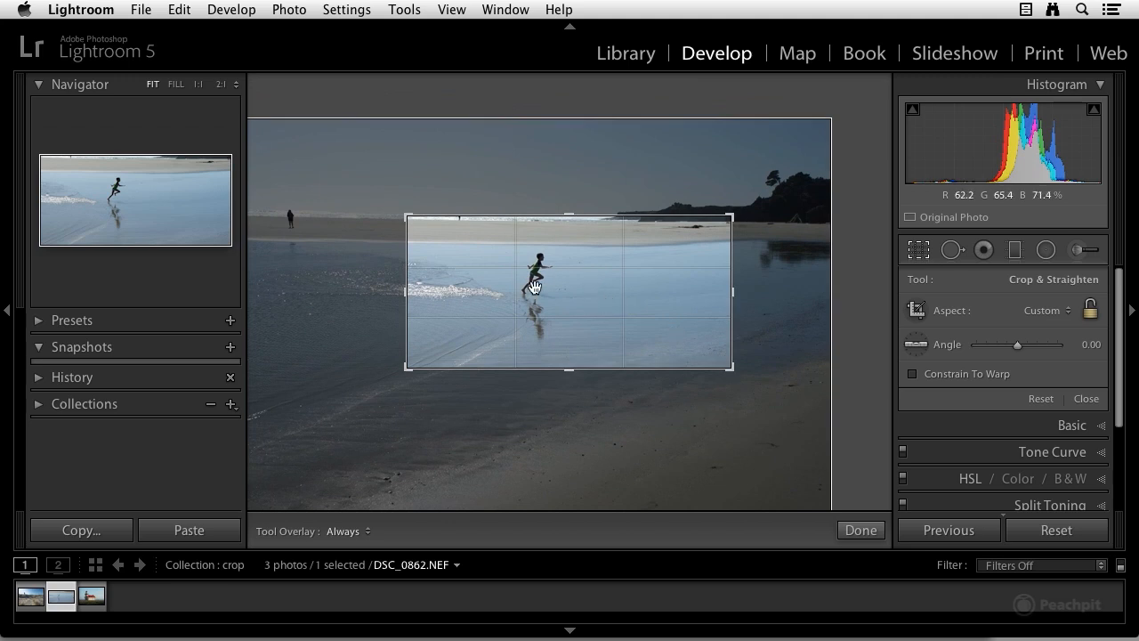
pyautogui.moveTo(580, 284); pyautogui.dragTo(625, 292)
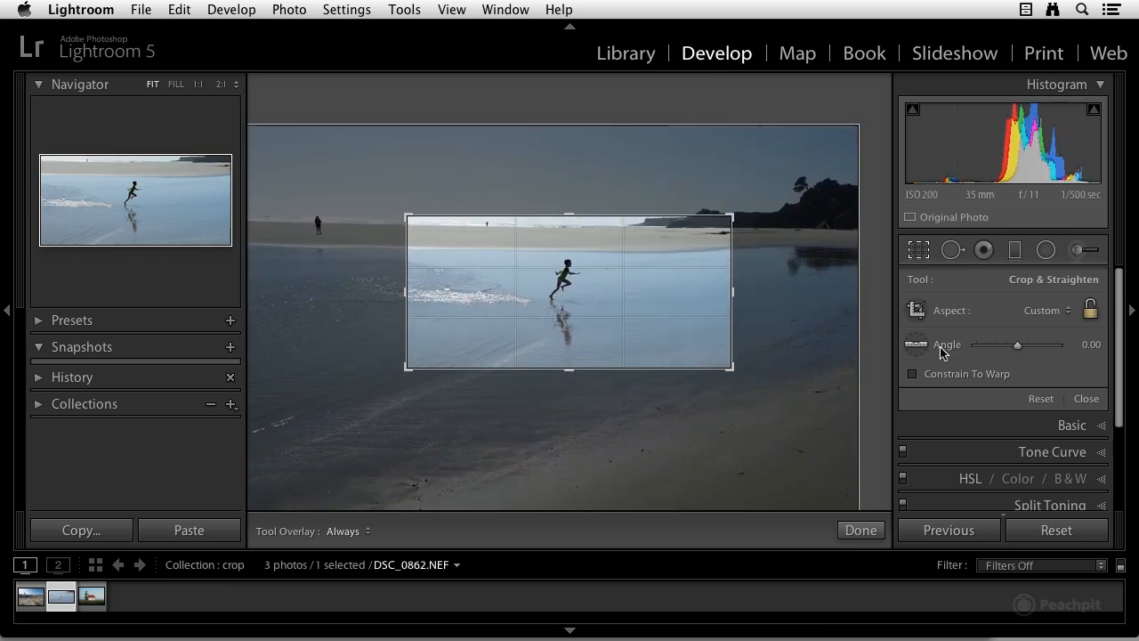
pyautogui.click(1044, 400)
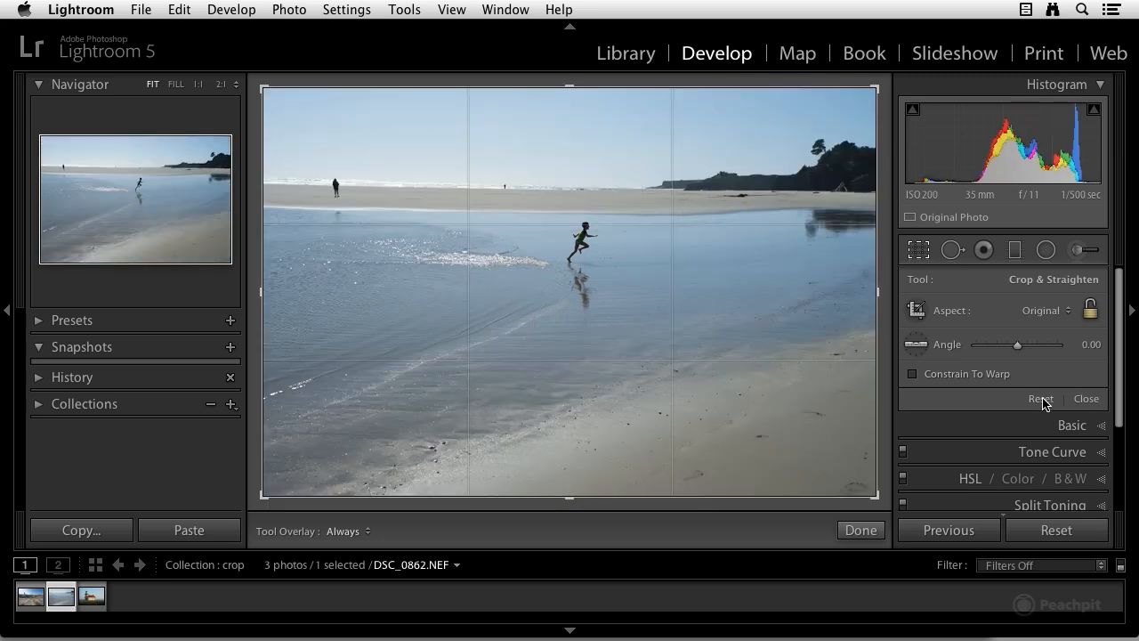
# Step: Try a freehand wide crop around the running child with the Crop Frame tool, and reset the crop
pyautogui.click(909, 315)
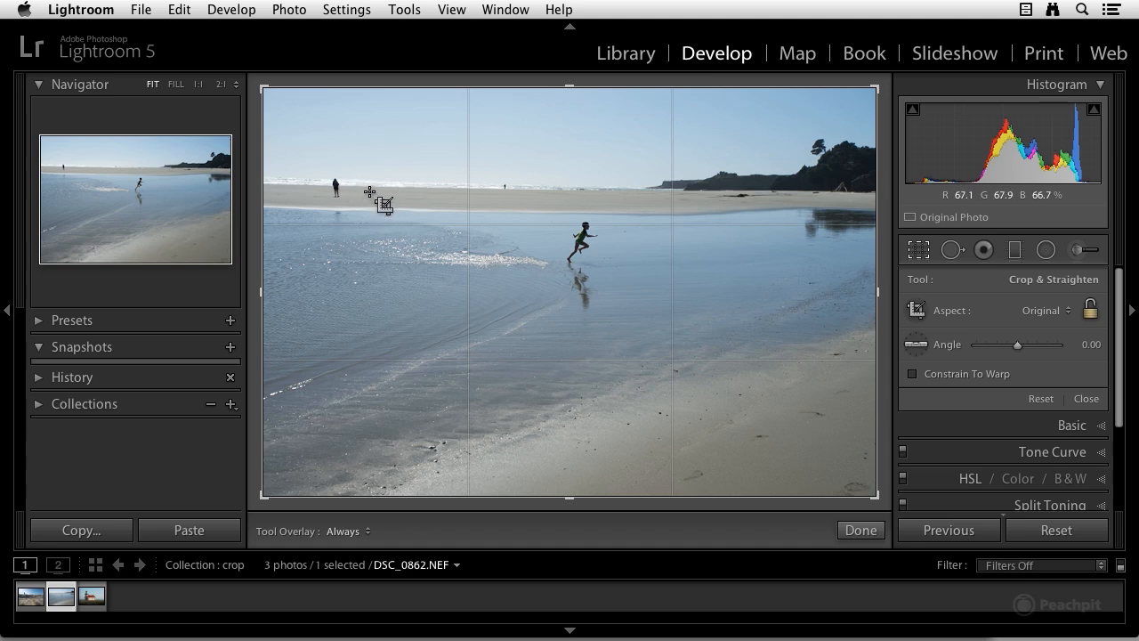
pyautogui.moveTo(366, 175); pyautogui.dragTo(815, 358)
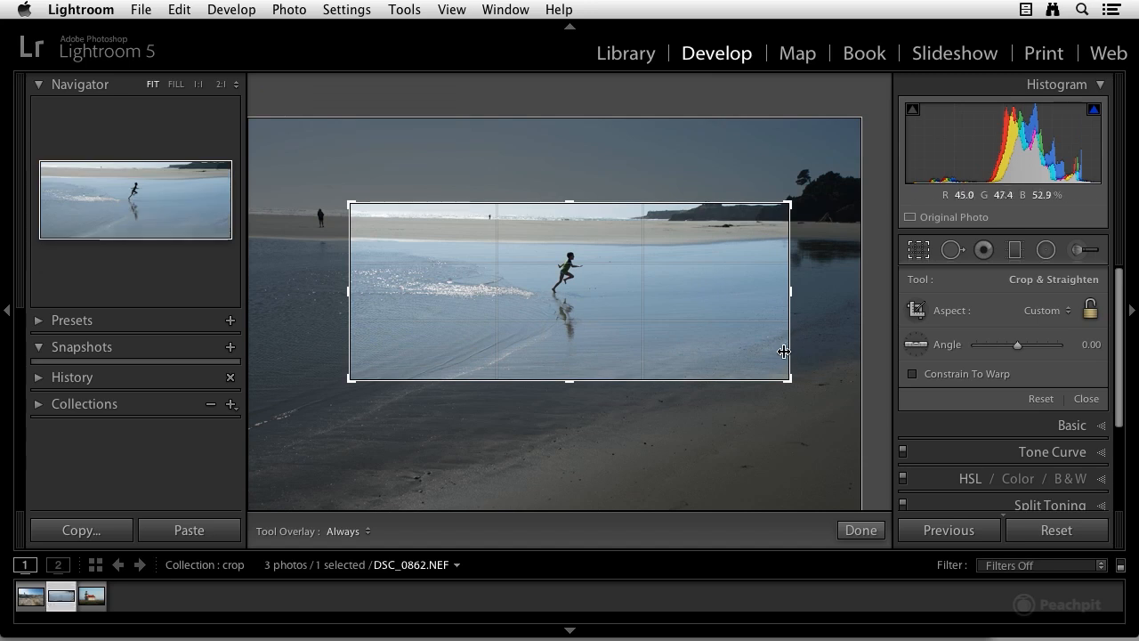
pyautogui.moveTo(790, 203)
pyautogui.mouseDown()
pyautogui.moveTo(765, 185)
pyautogui.moveTo(770, 219)
pyautogui.moveTo(777, 188)
pyautogui.moveTo(773, 200)
pyautogui.mouseUp()
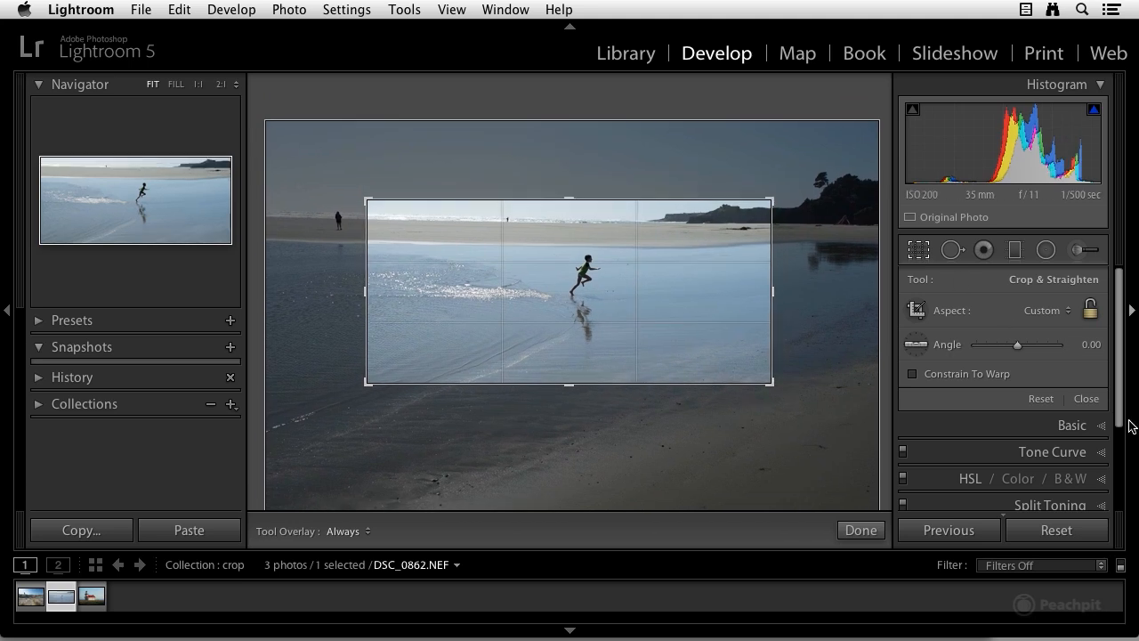
pyautogui.click(1042, 401)
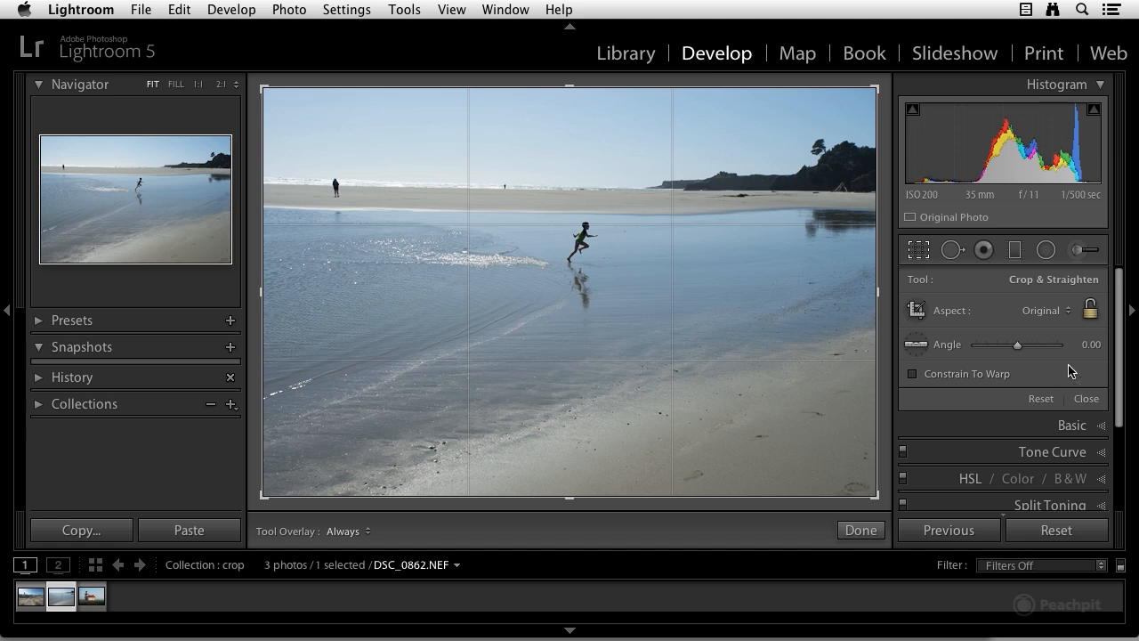
# Step: Try a 16 x 9 crop framing the running child, and toggle it between portrait and landscape orientation
pyautogui.click(1070, 317)
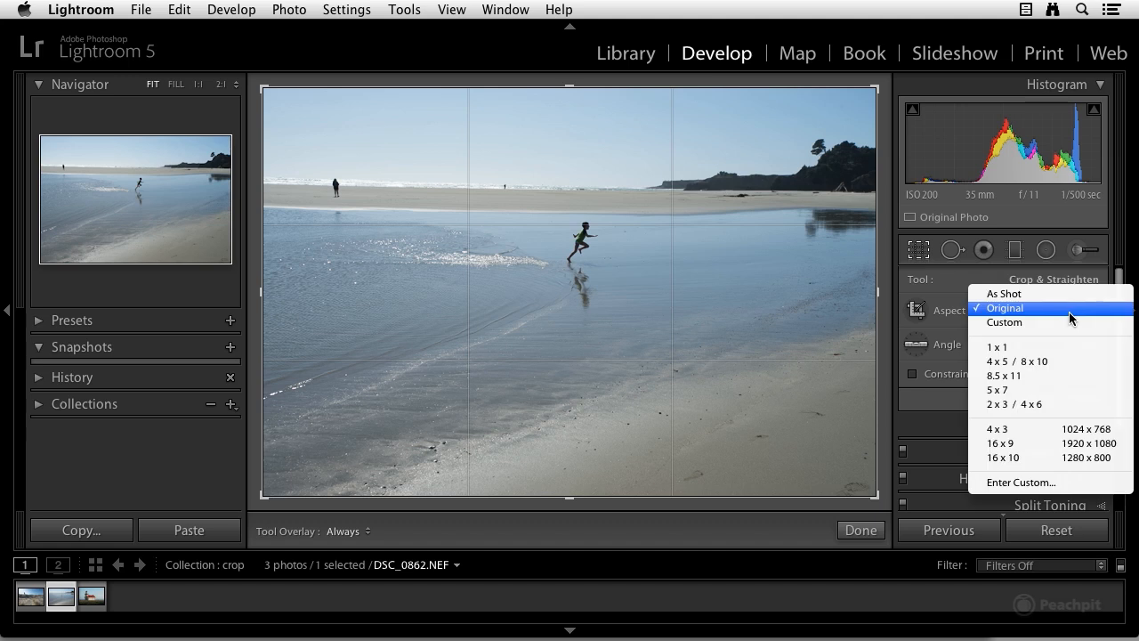
pyautogui.click(1030, 443)
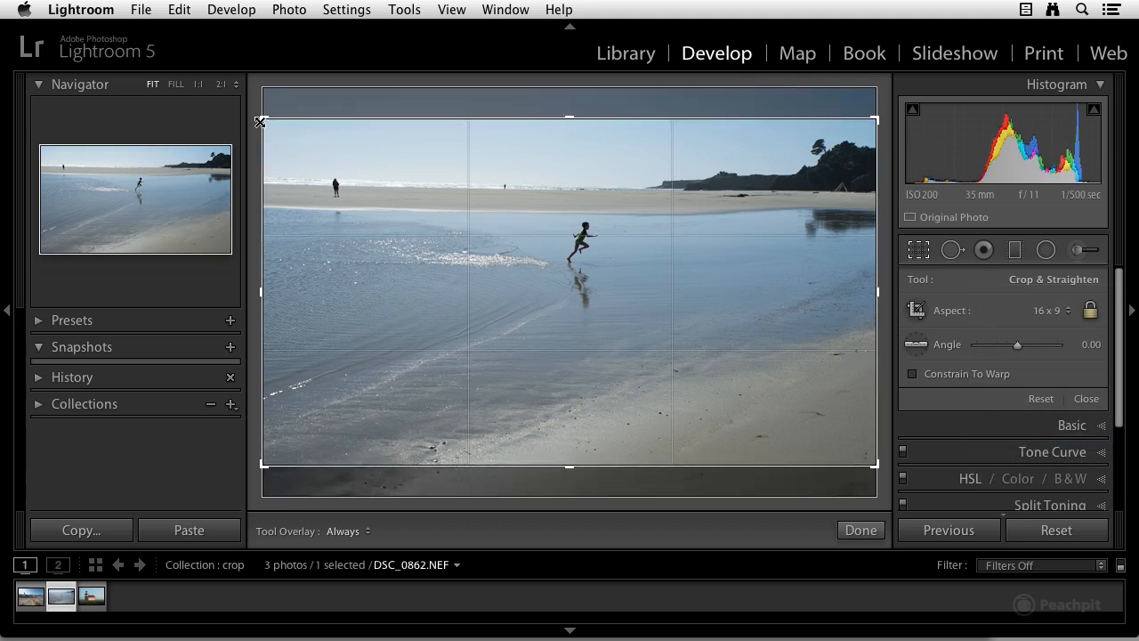
pyautogui.moveTo(263, 118); pyautogui.dragTo(381, 184)
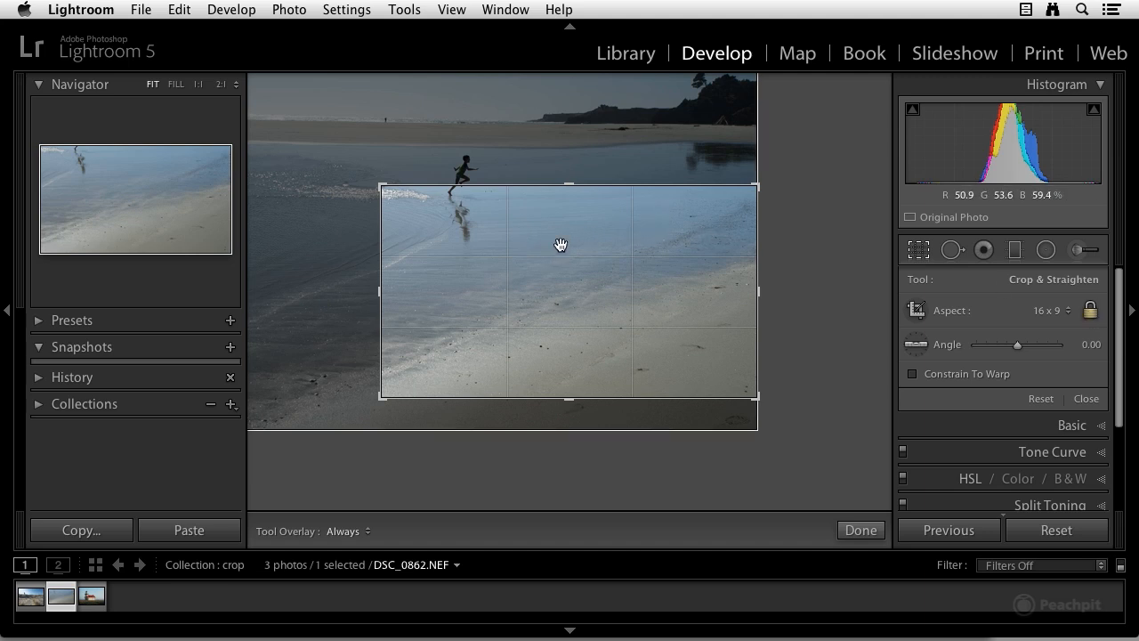
pyautogui.moveTo(574, 253); pyautogui.dragTo(656, 326)
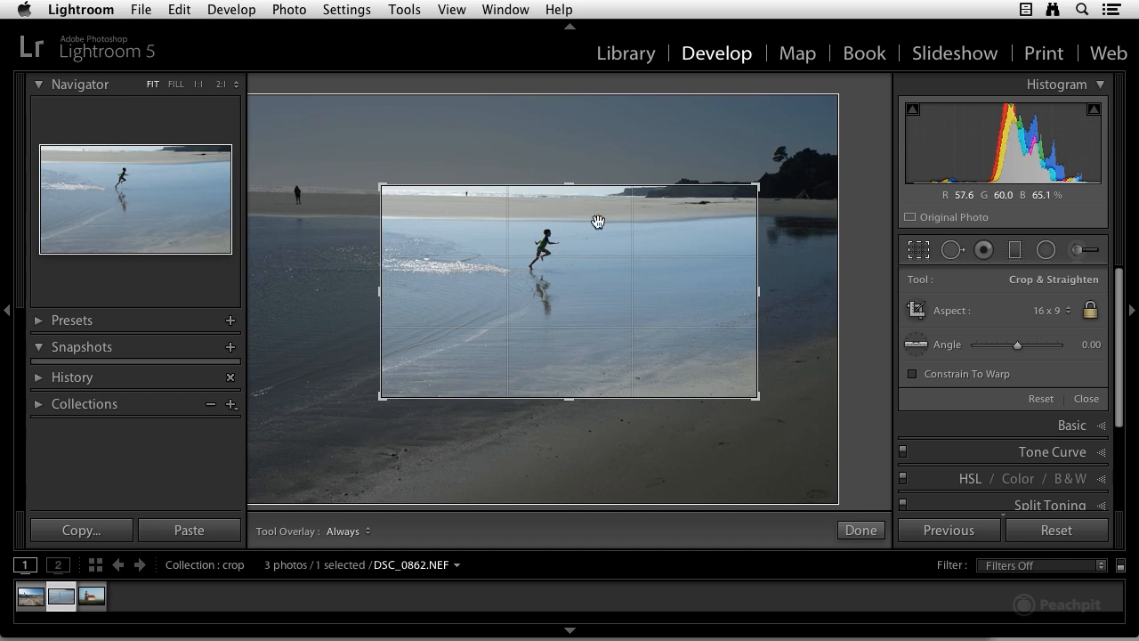
pyautogui.press('x')
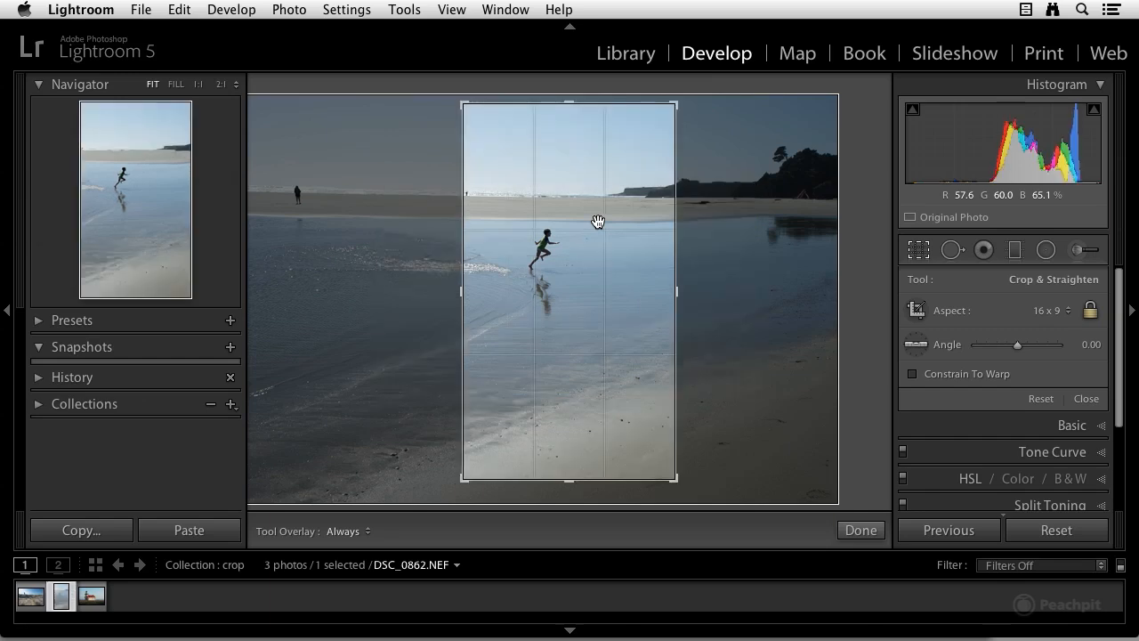
pyautogui.press('x')
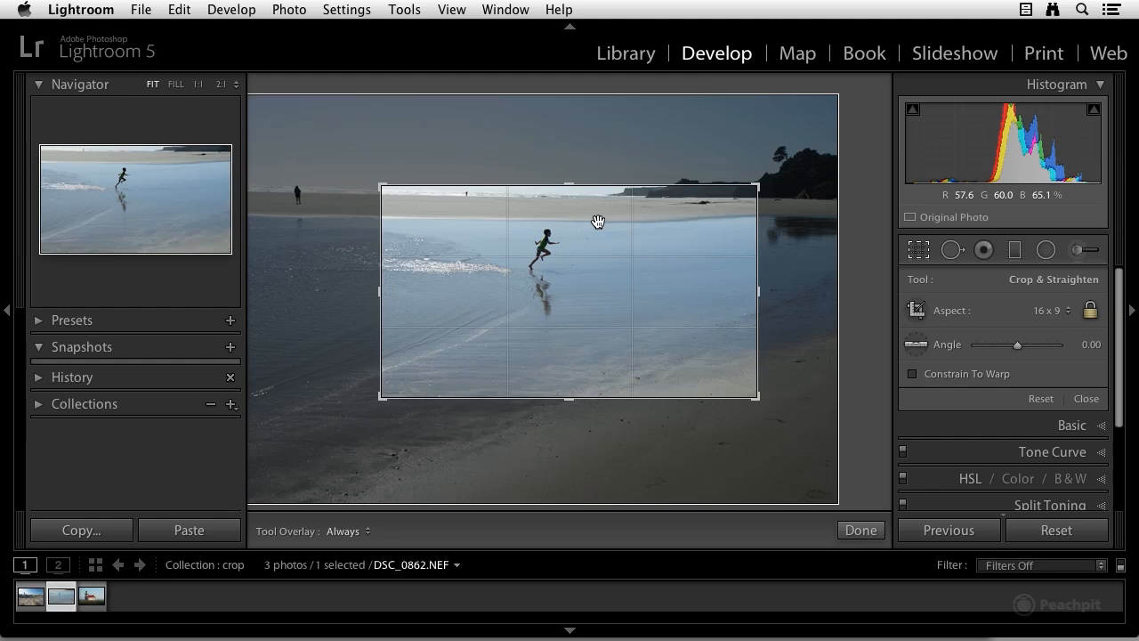
# Step: Set the crop aspect to As Shot and reset the beach photo's crop
pyautogui.click(1068, 312)
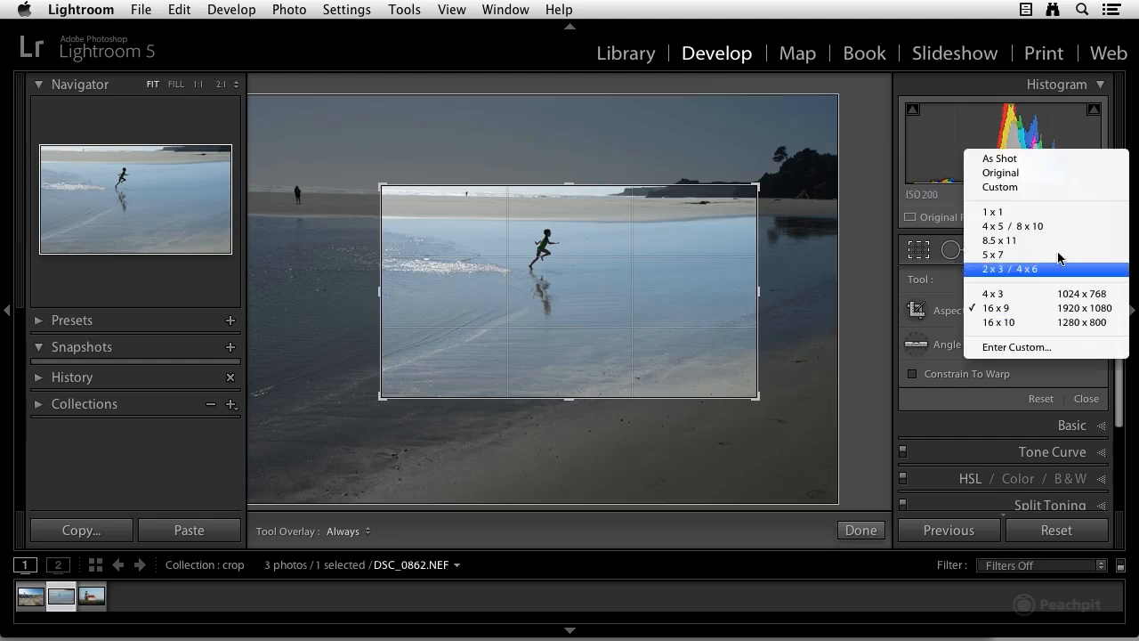
pyautogui.click(1013, 159)
pyautogui.click(1040, 398)
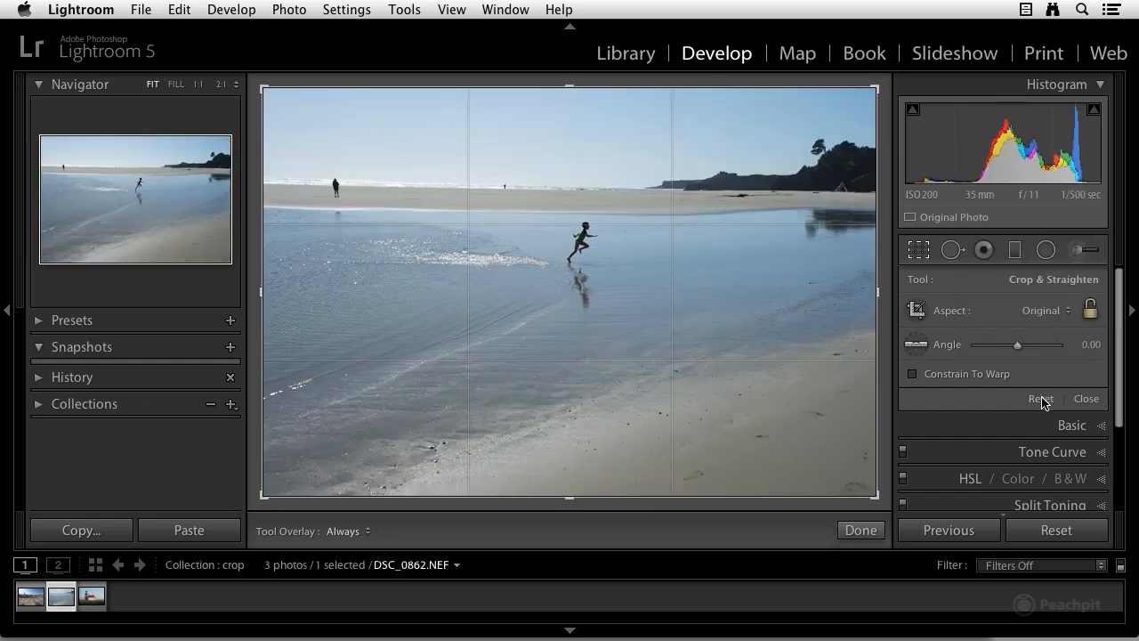
# Step: Crop the beach photo freehand to a wide frame with the running child on the left-hand thirds line, and close the crop tool
pyautogui.moveTo(373, 166); pyautogui.dragTo(828, 368)
pyautogui.moveTo(601, 298); pyautogui.dragTo(523, 299)
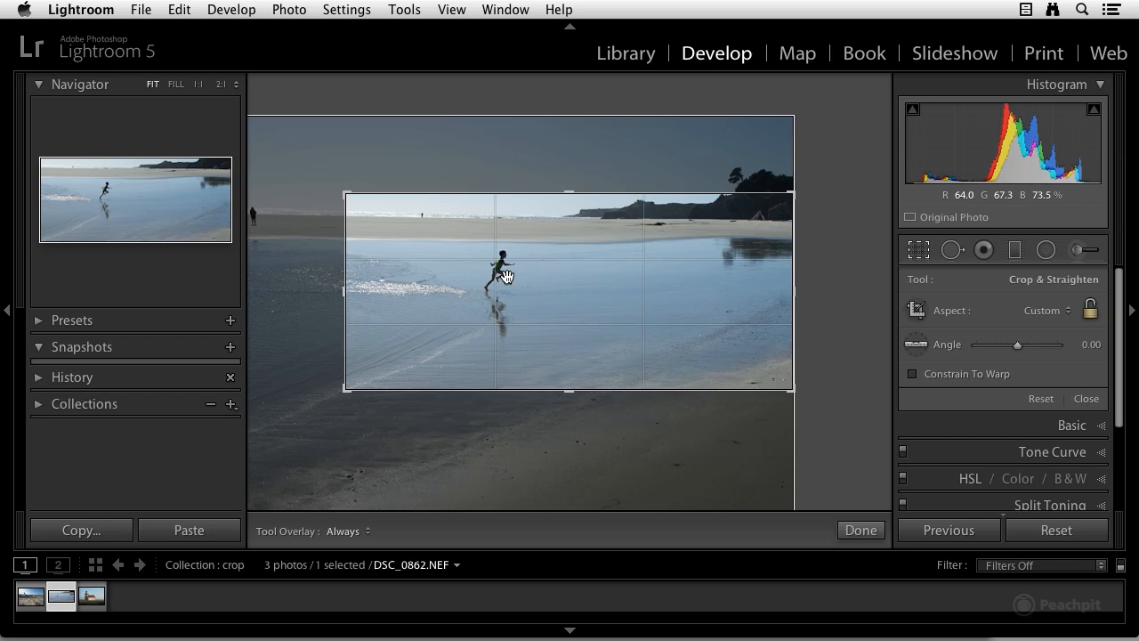
pyautogui.click(919, 253)
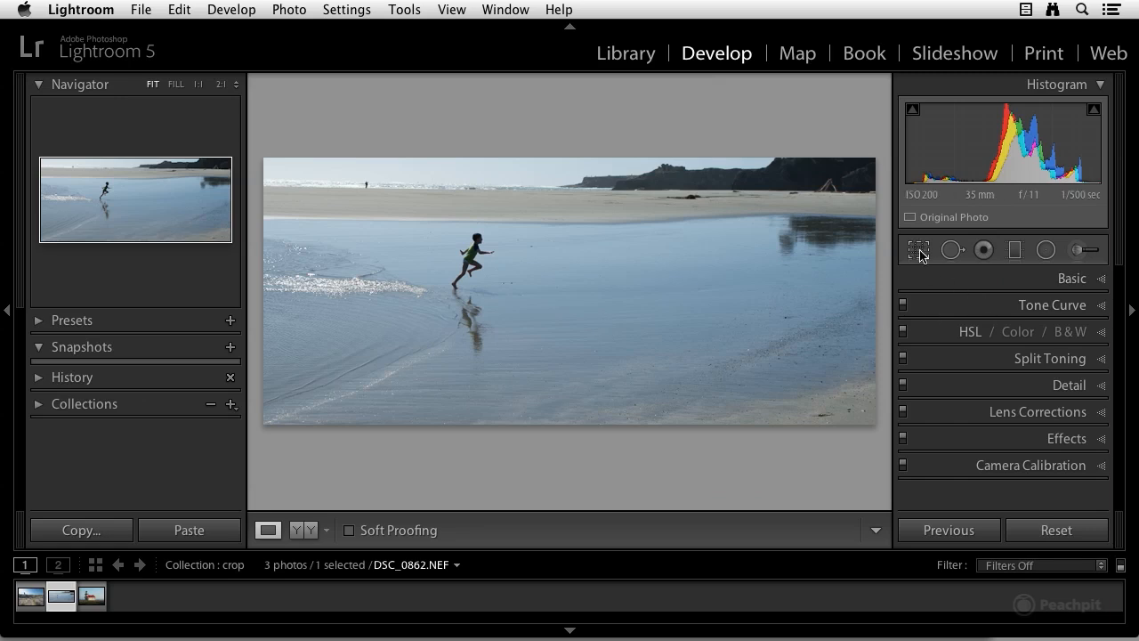
# Step: Reopen the beach photo's crop, trim a thin strip off its lower edge and apply the crop
pyautogui.click(918, 251)
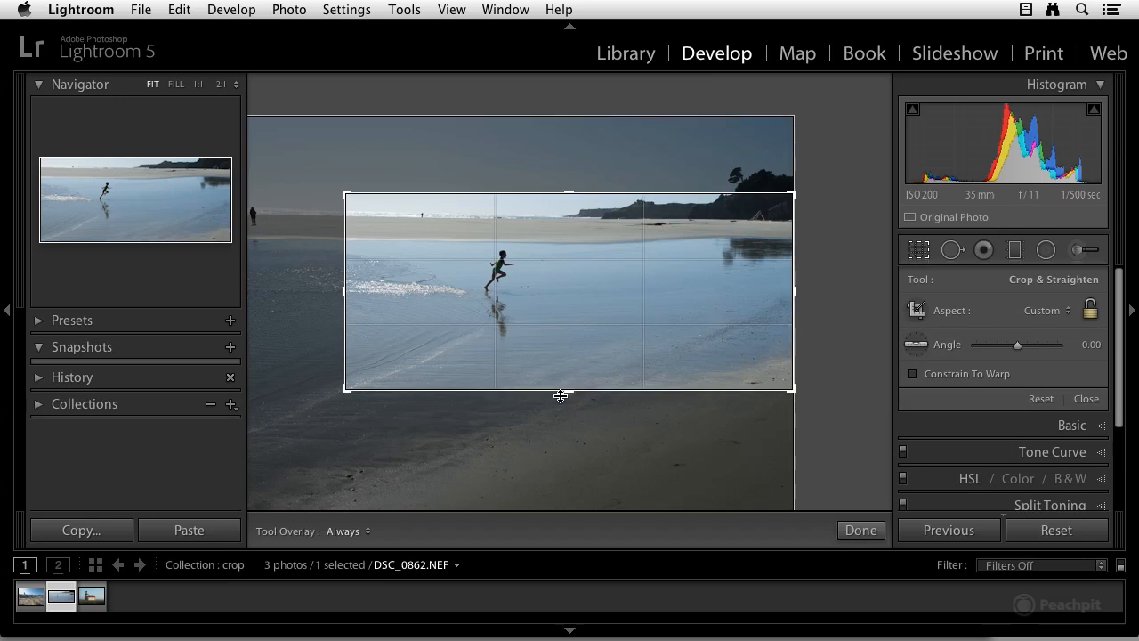
pyautogui.moveTo(569, 391); pyautogui.dragTo(567, 379)
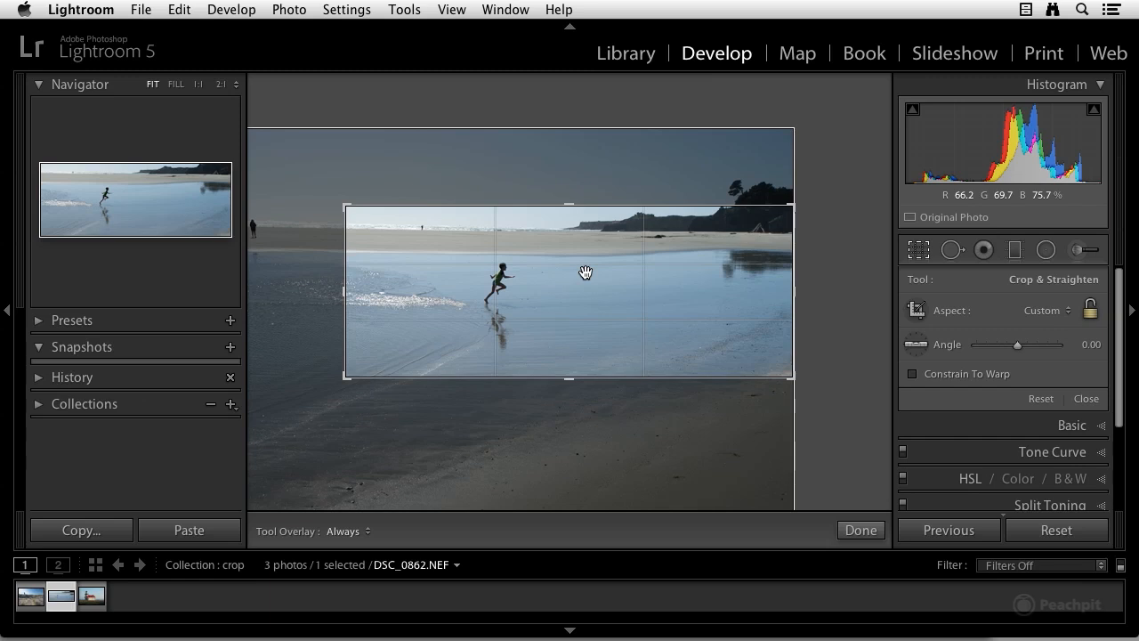
pyautogui.press('Return')
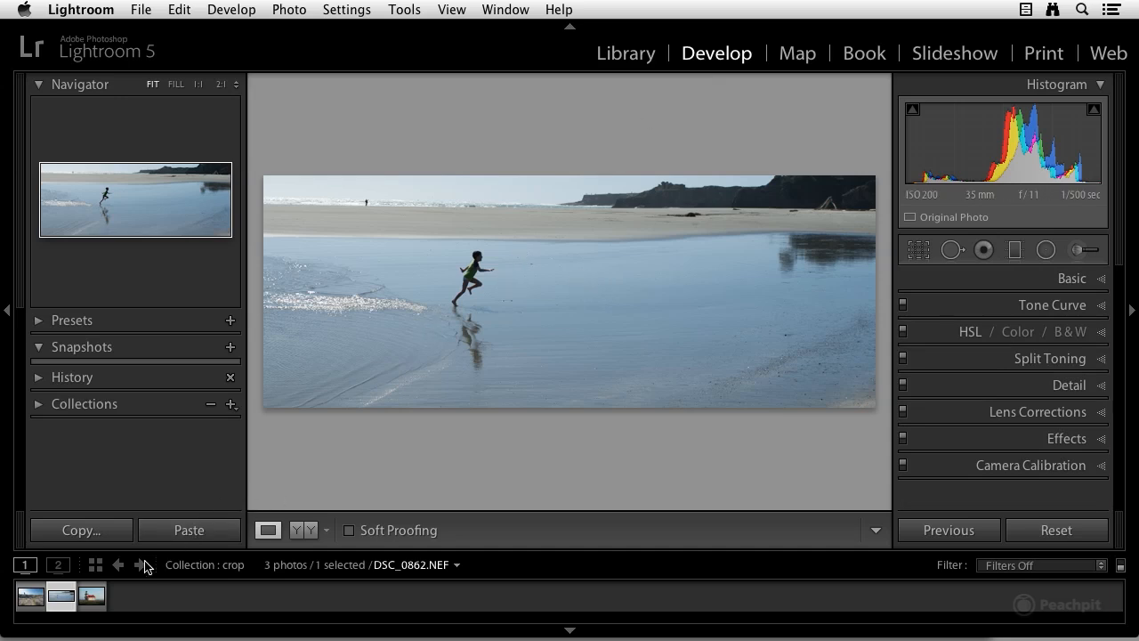
# Step: Straighten the lighthouse photo DSC_1965.NEF by rotating its crop to an angle of 3.23 and apply it
pyautogui.click(92, 600)
pyautogui.press('r')
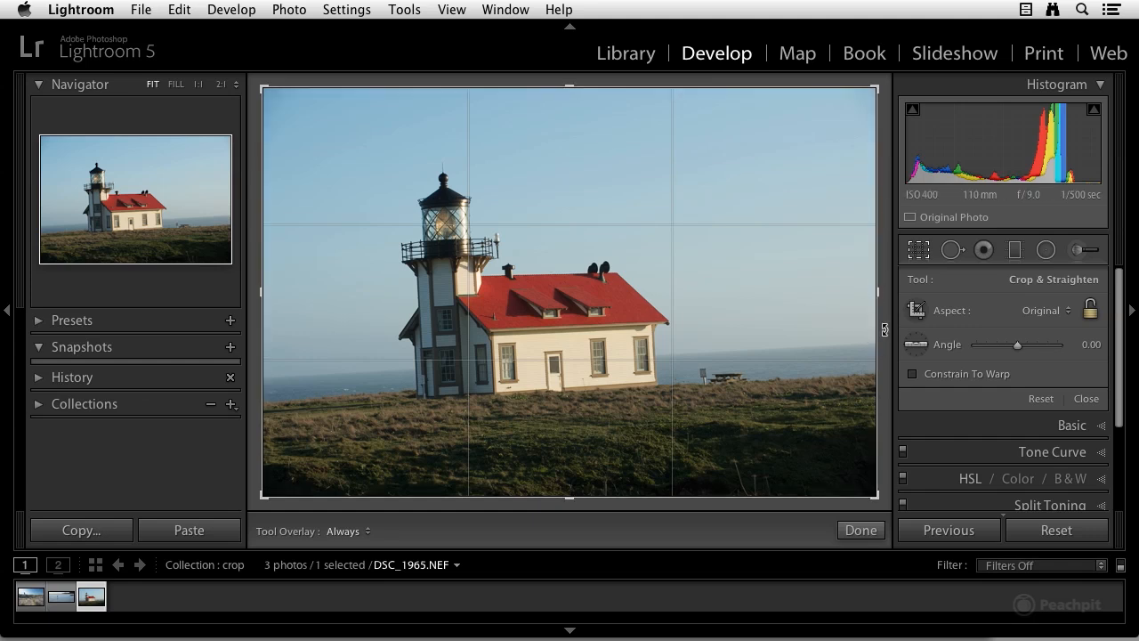
pyautogui.moveTo(883, 329); pyautogui.dragTo(884, 347)
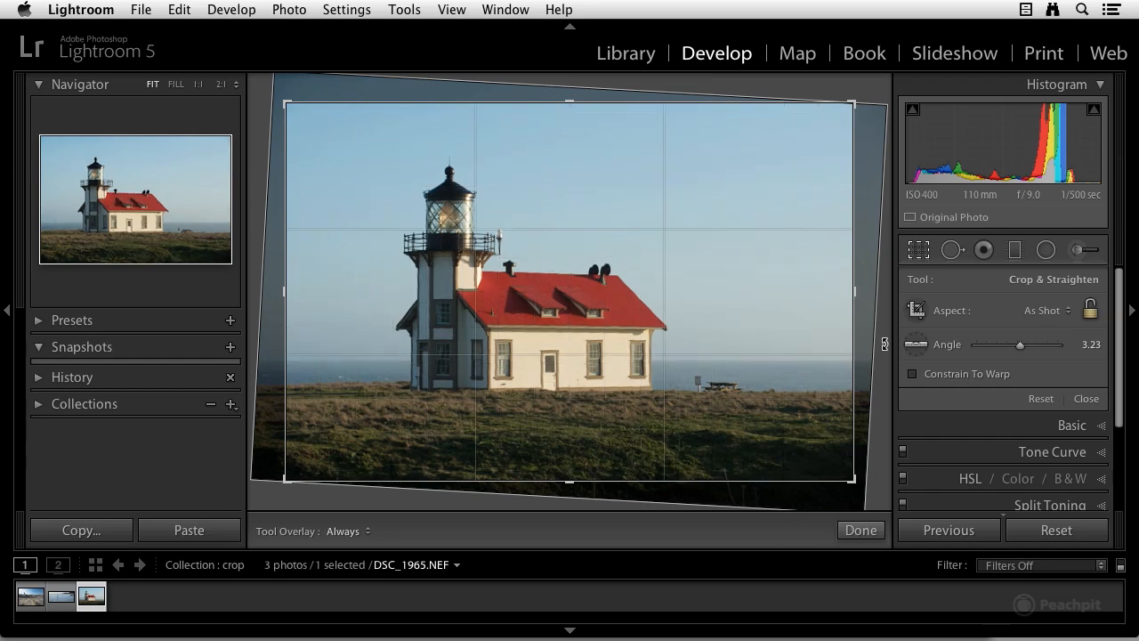
pyautogui.press('Return')
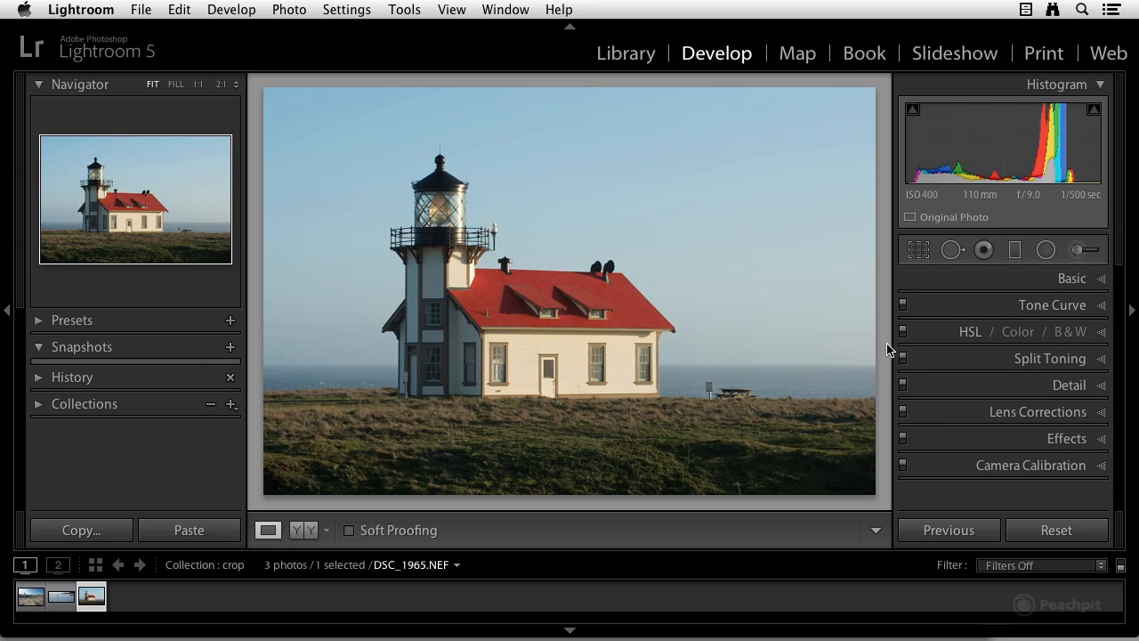
# Step: Reset the lighthouse photo's crop and level it along the sea horizon with the Straighten tool, fine-tuning the angle to 3.13
pyautogui.click(917, 250)
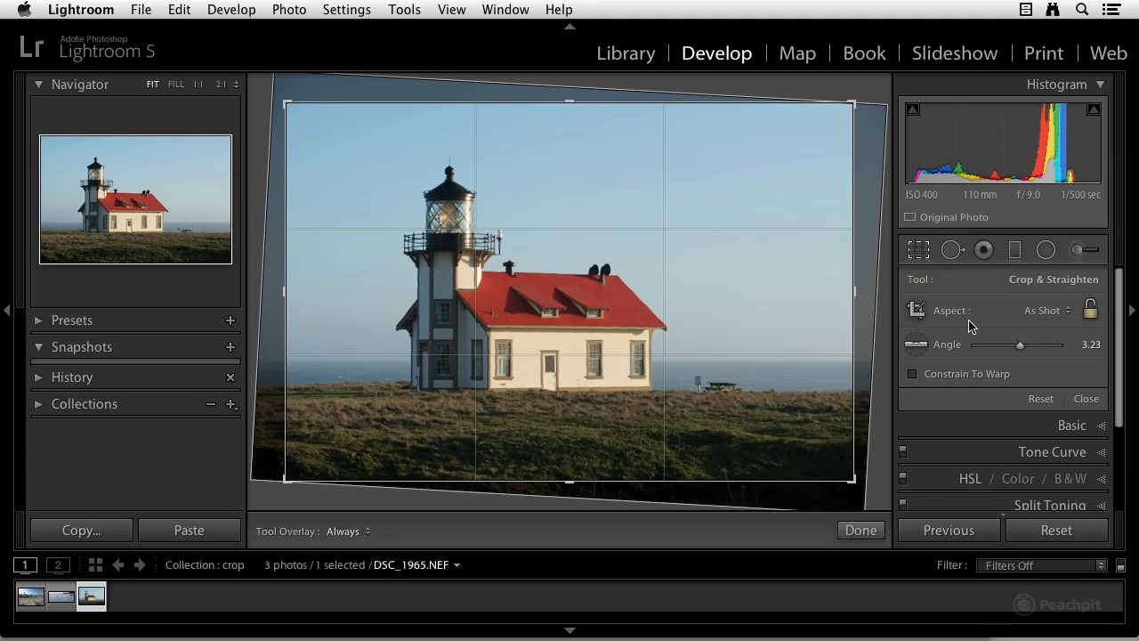
pyautogui.click(1041, 399)
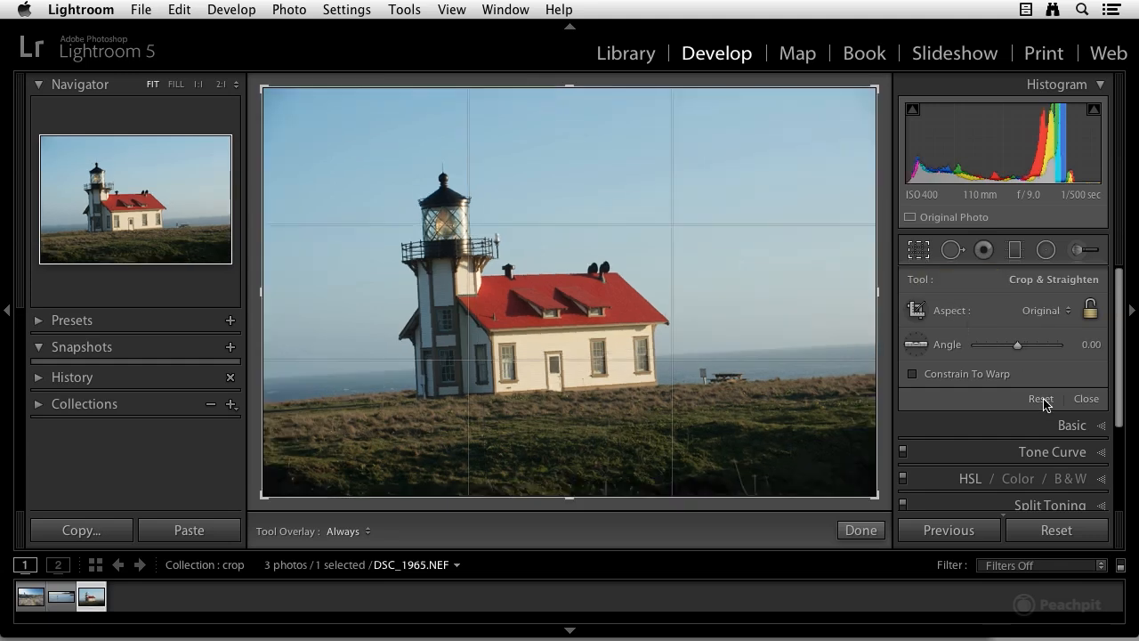
pyautogui.click(916, 346)
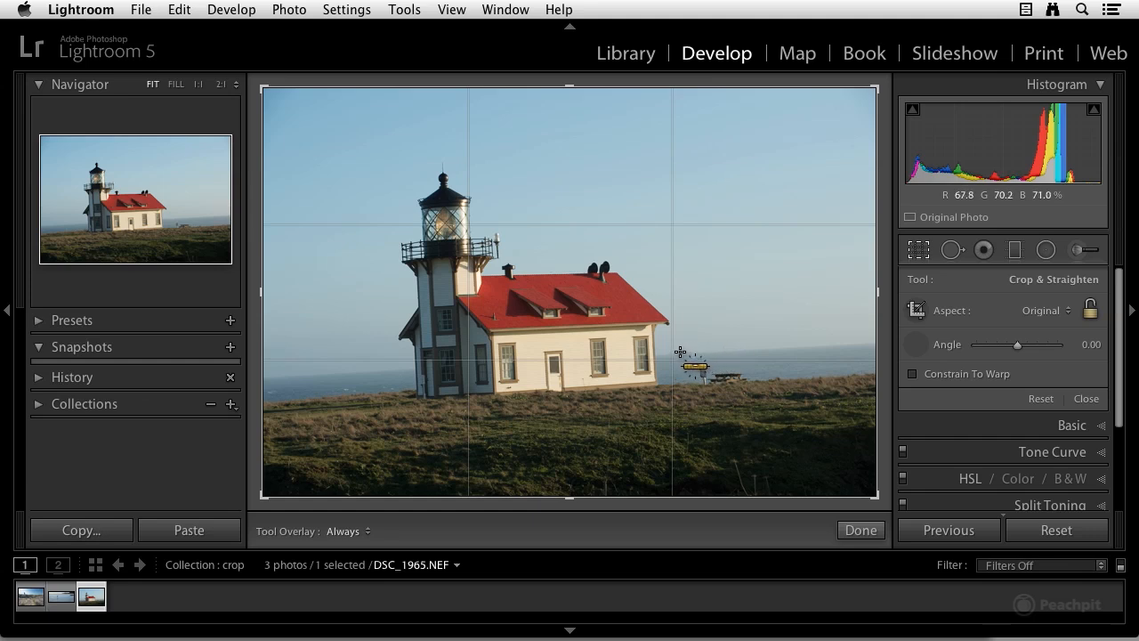
pyautogui.moveTo(680, 351); pyautogui.dragTo(856, 343)
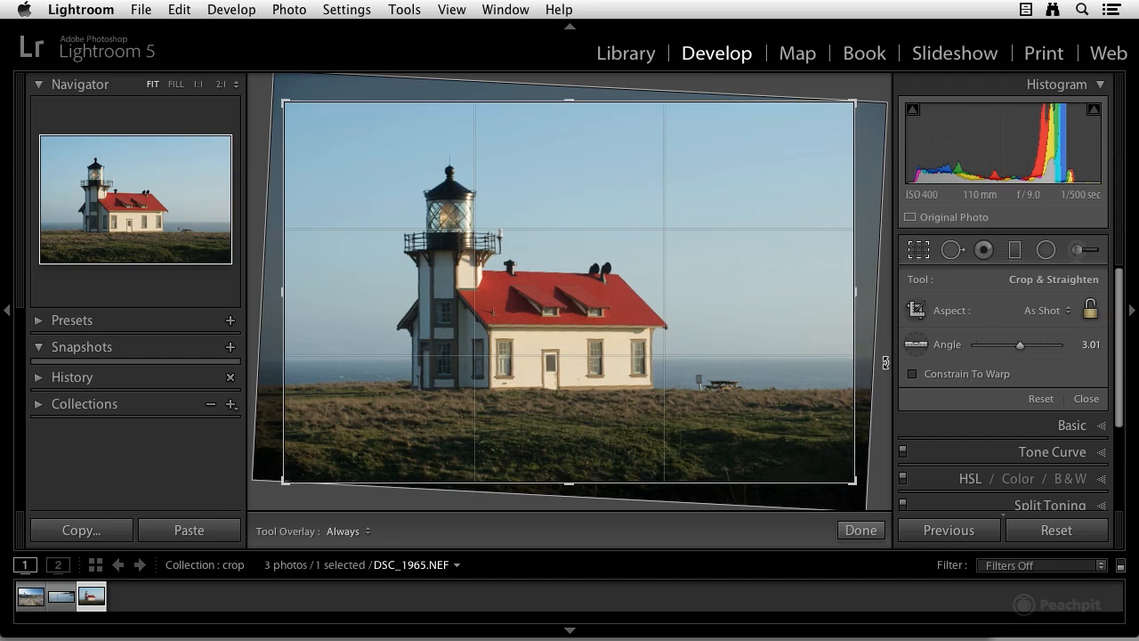
pyautogui.moveTo(886, 363); pyautogui.dragTo(887, 363)
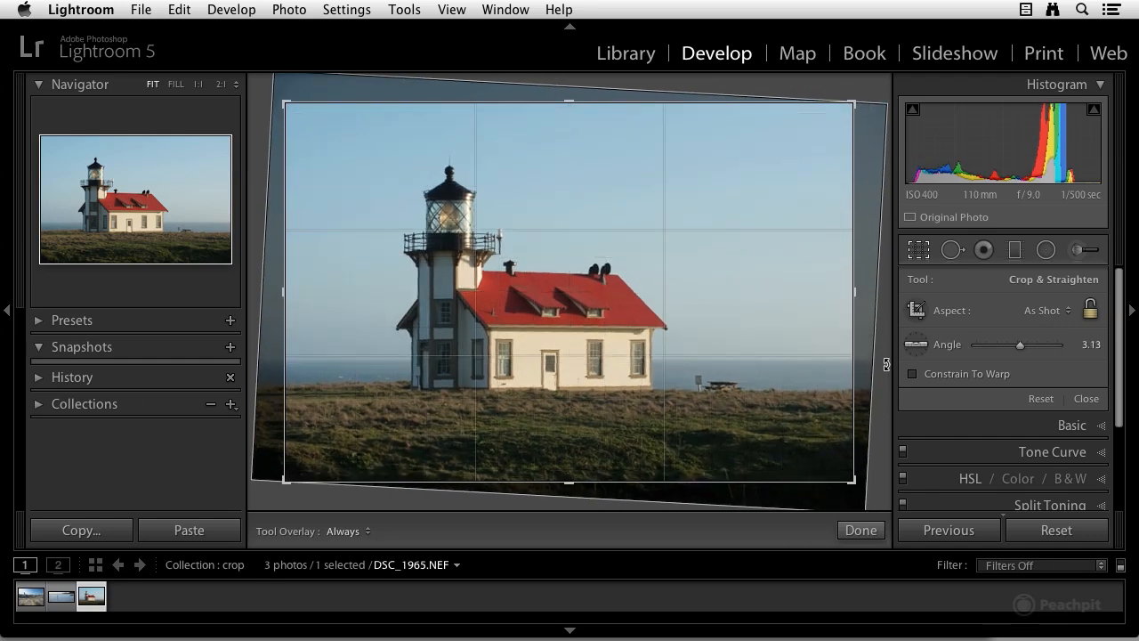
# Step: Reset the lighthouse photo's crop, straighten it along the sea horizon to an angle of 3.27 and apply the crop
pyautogui.click(1040, 399)
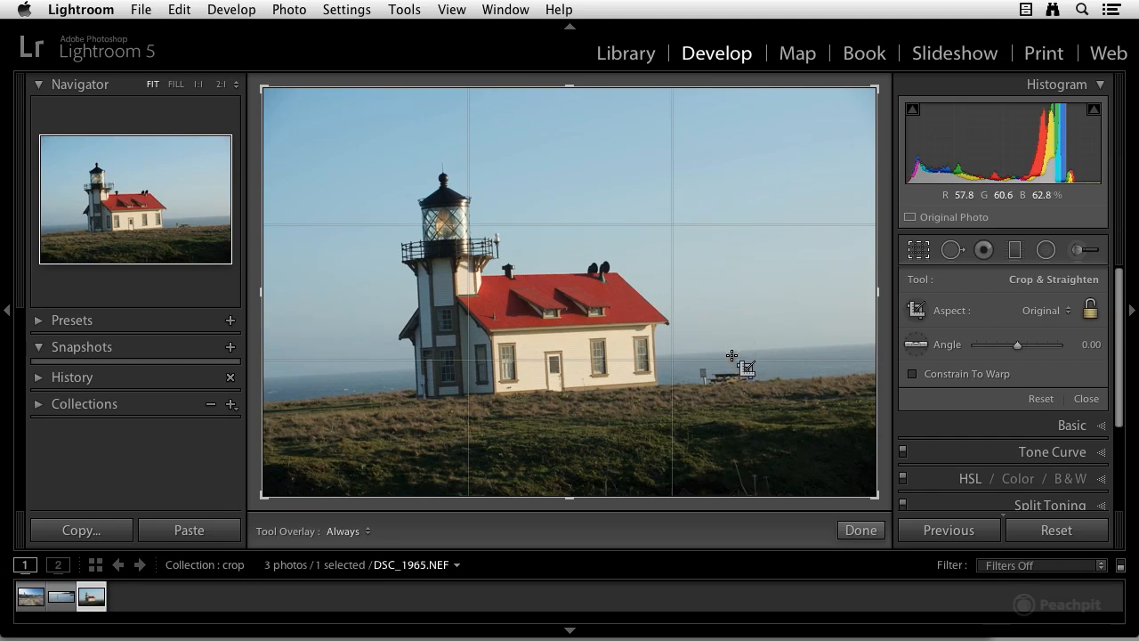
pyautogui.press('super')
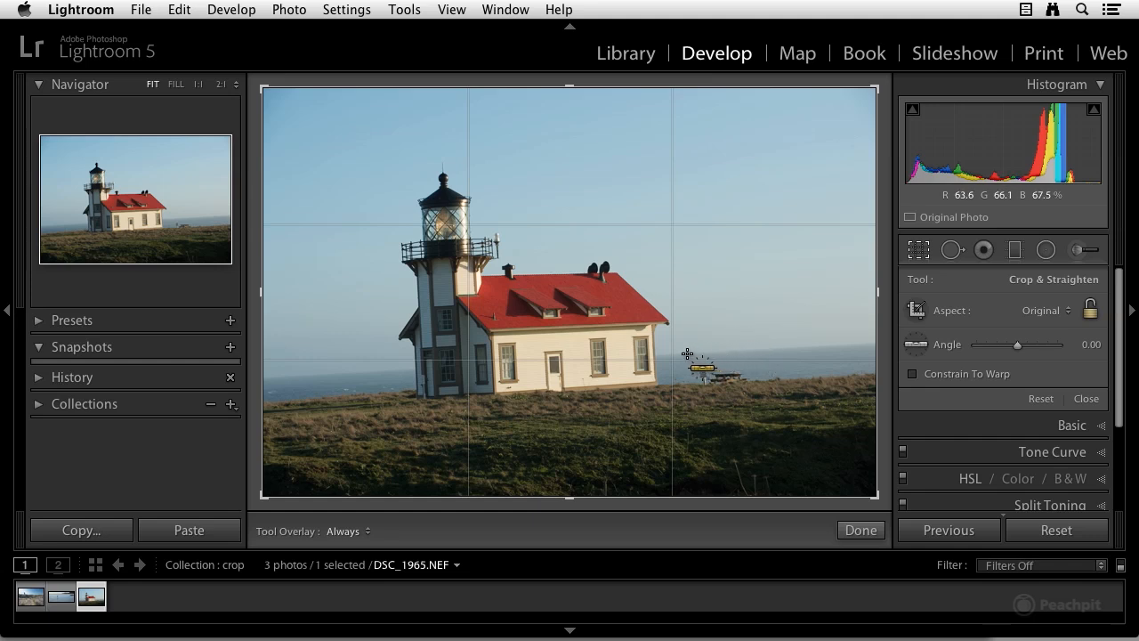
pyautogui.moveTo(686, 354); pyautogui.dragTo(846, 343)
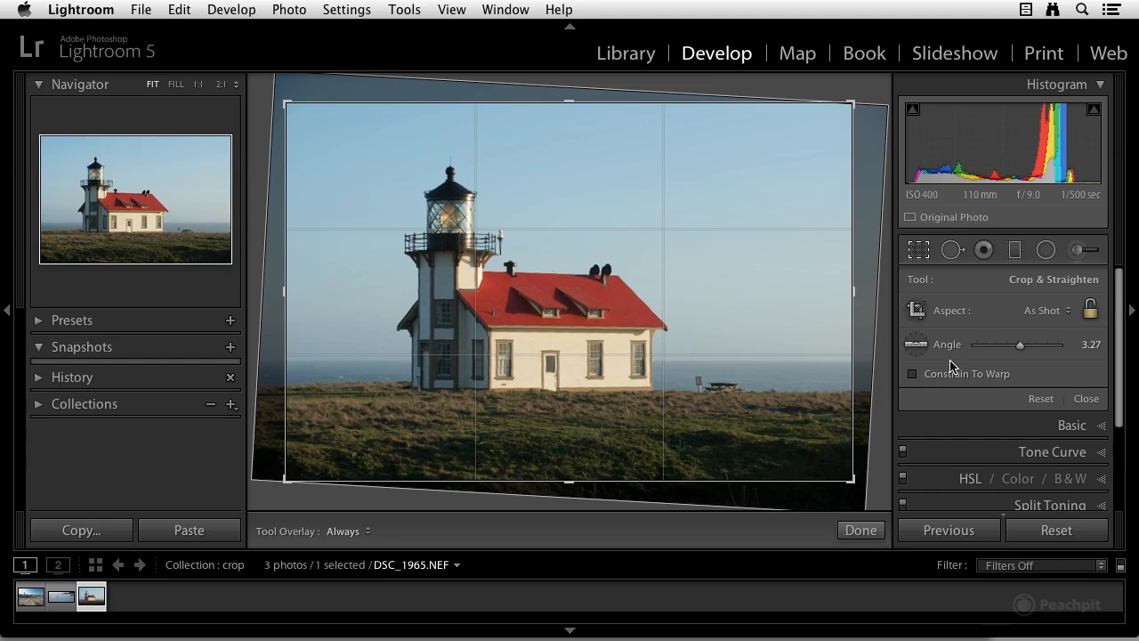
pyautogui.press('Return')
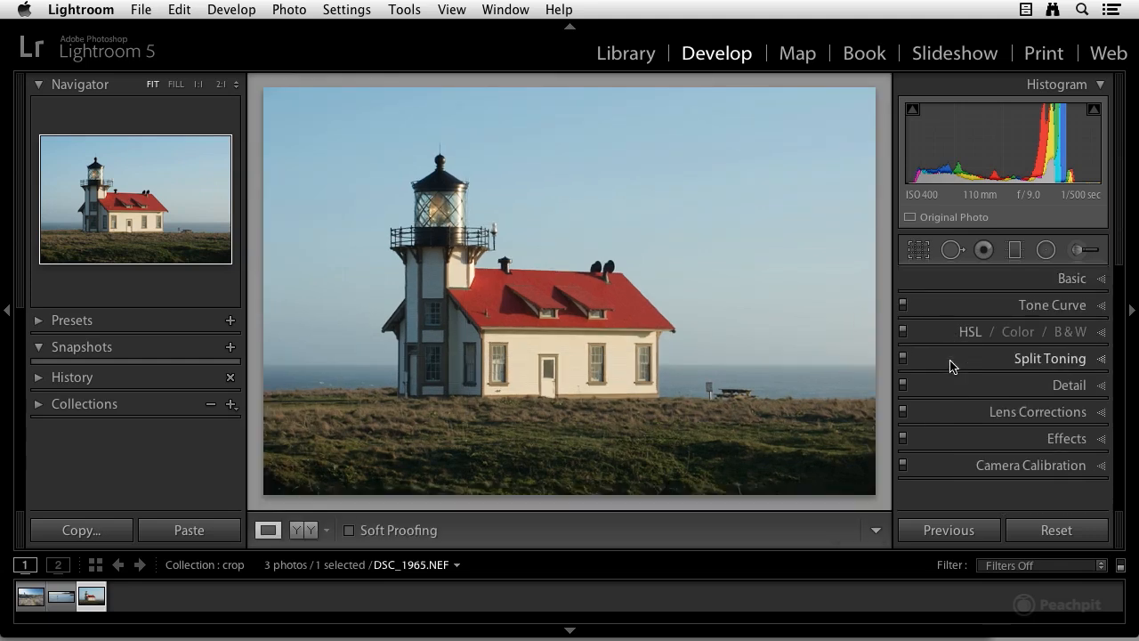